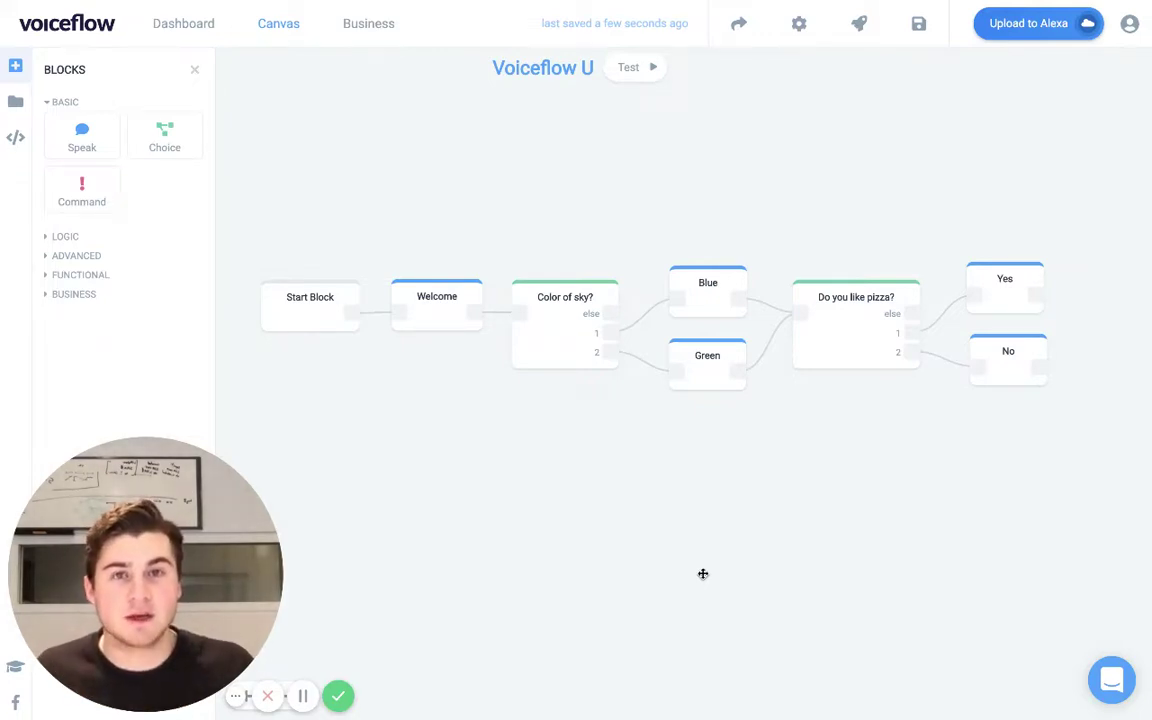
{"action": "scroll", "coordinate": [670, 206], "scroll_direction": "down", "scroll_amount": 3}
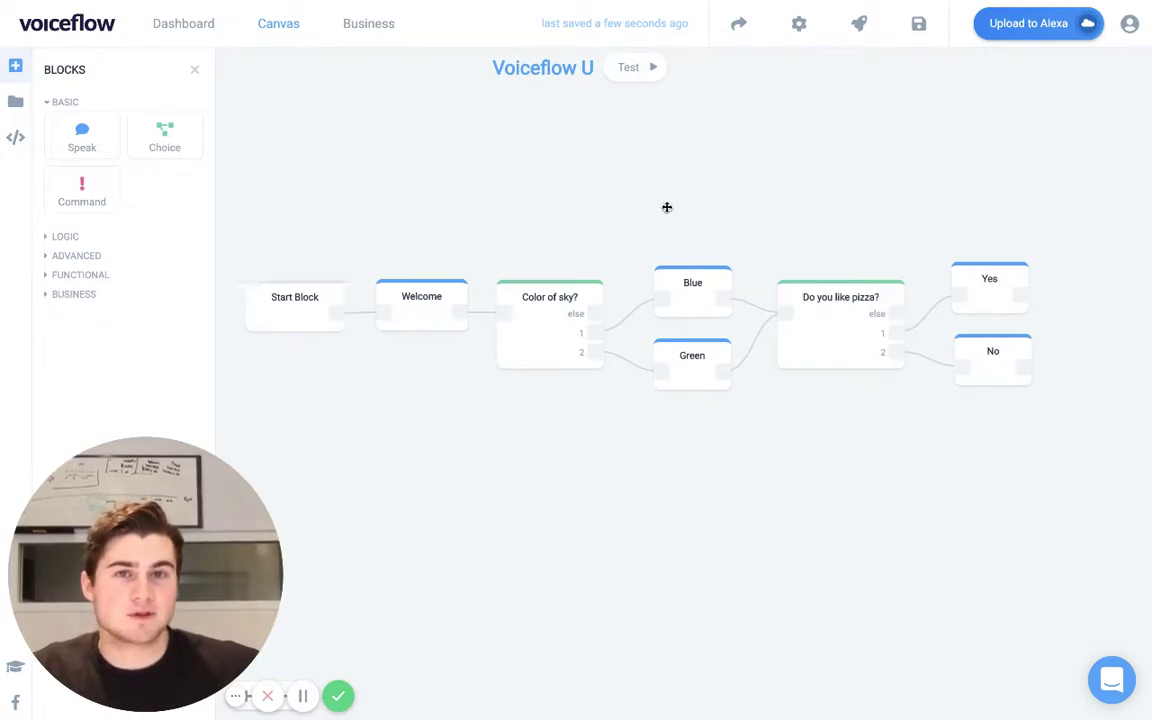
{"action": "scroll", "coordinate": [663, 206], "scroll_direction": "down", "scroll_amount": 1}
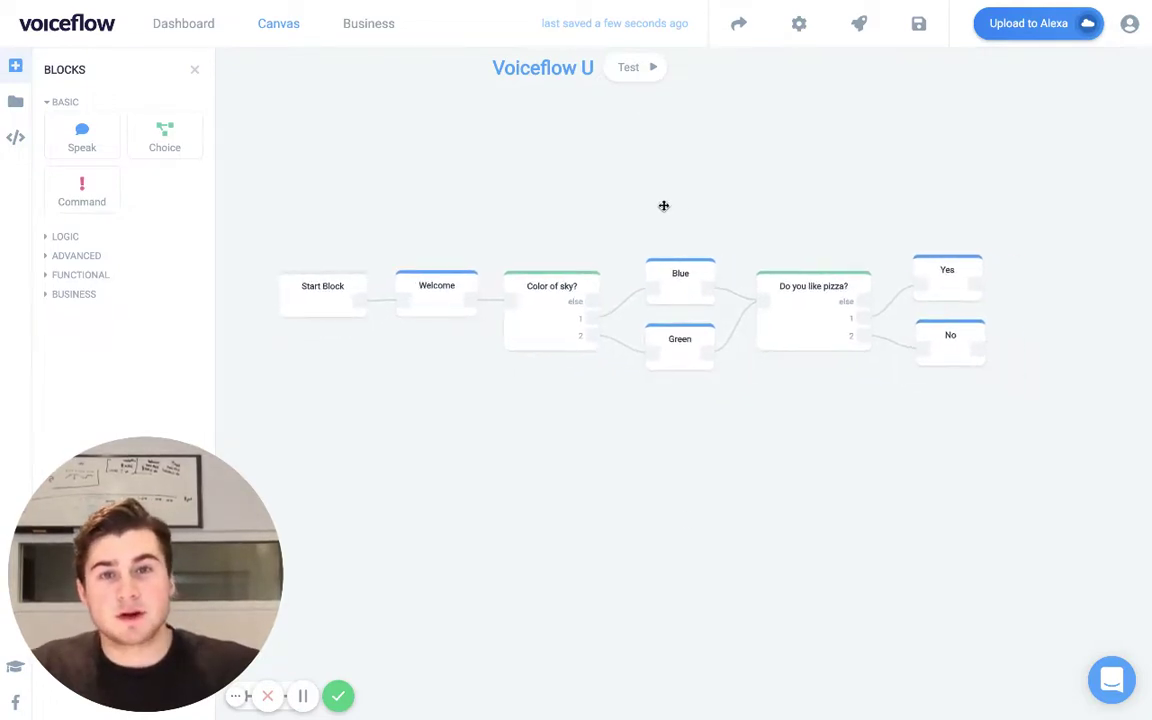
{"action": "left_click_drag", "start_coordinate": [506, 208], "coordinate": [501, 227]}
{"action": "scroll", "coordinate": [542, 275], "scroll_direction": "up", "scroll_amount": 2}
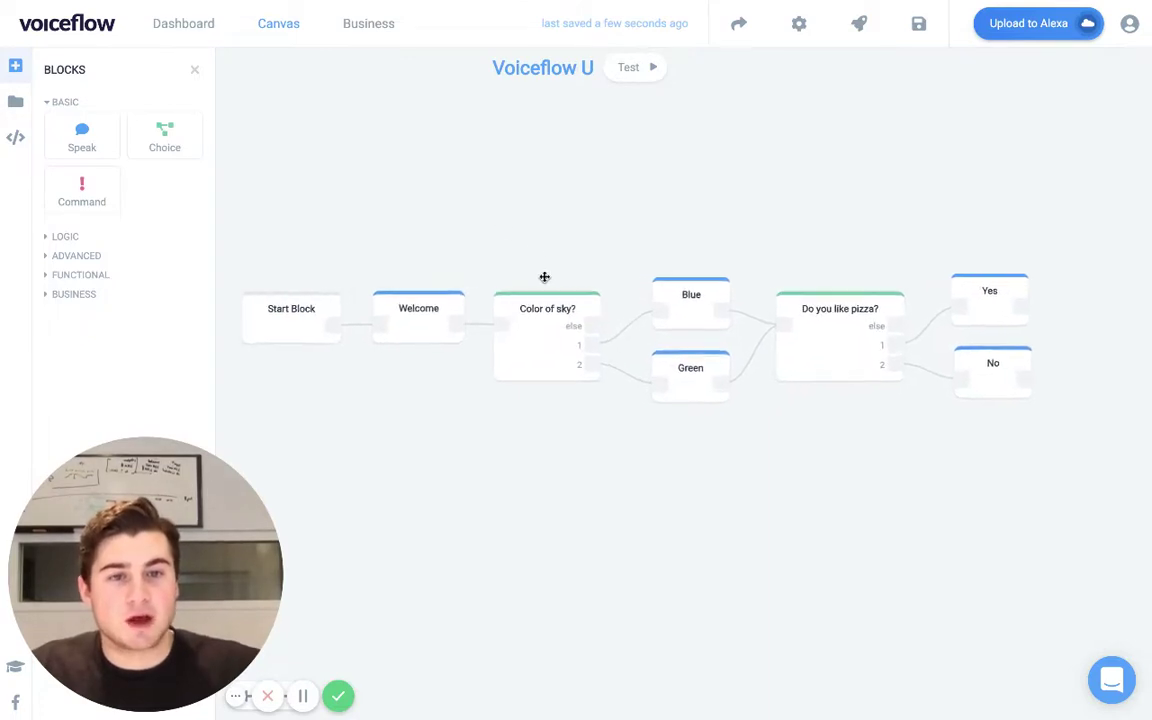
{"action": "scroll", "coordinate": [643, 178], "scroll_direction": "down", "scroll_amount": 1}
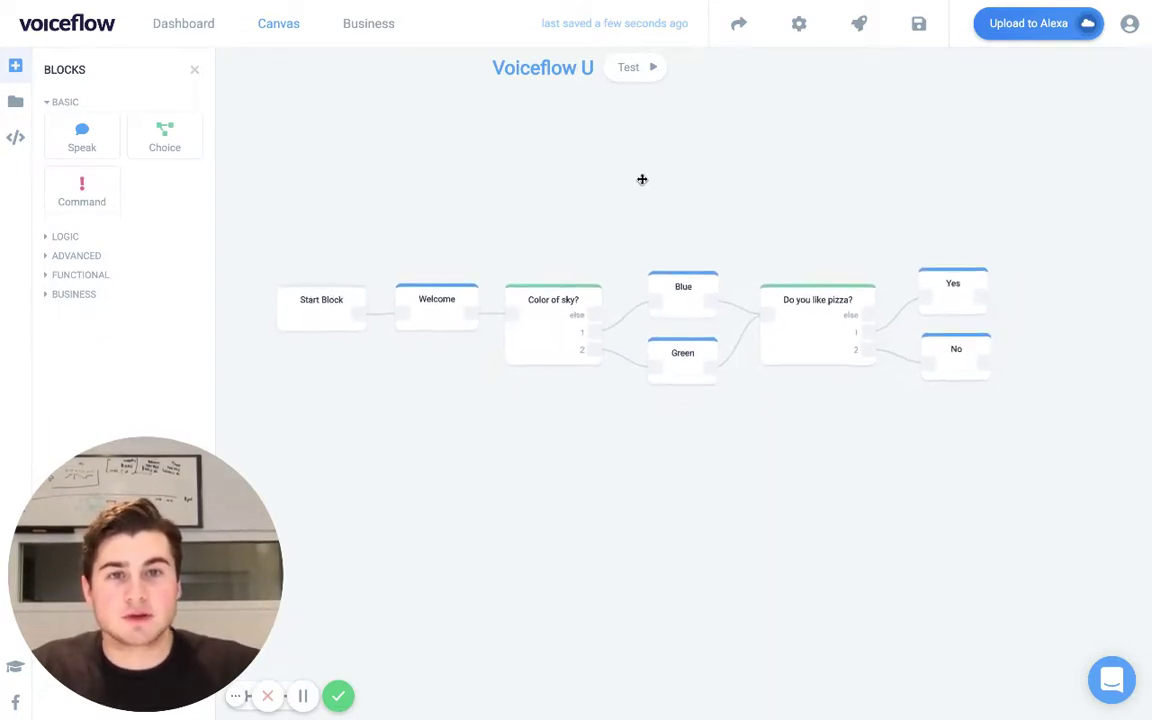
{"action": "scroll", "coordinate": [695, 170], "scroll_direction": "up", "scroll_amount": 1}
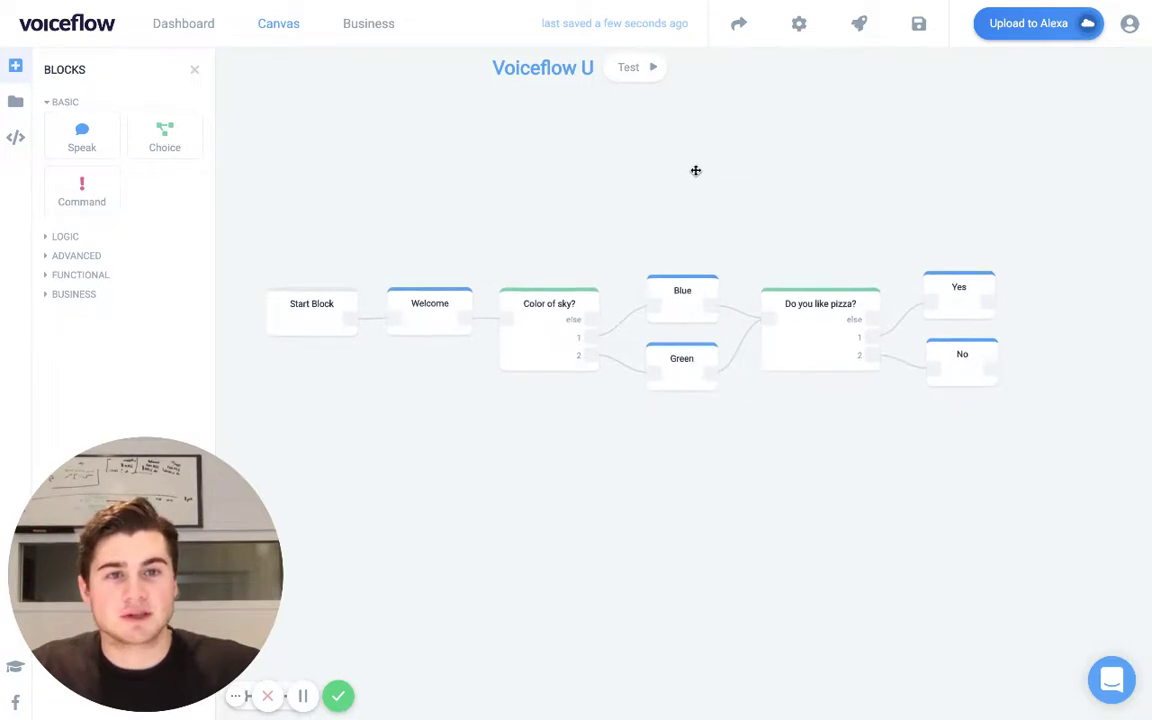
Turn on Restart Every Session in the project's basic settings and save the settings.
{"action": "left_click", "coordinate": [798, 24]}
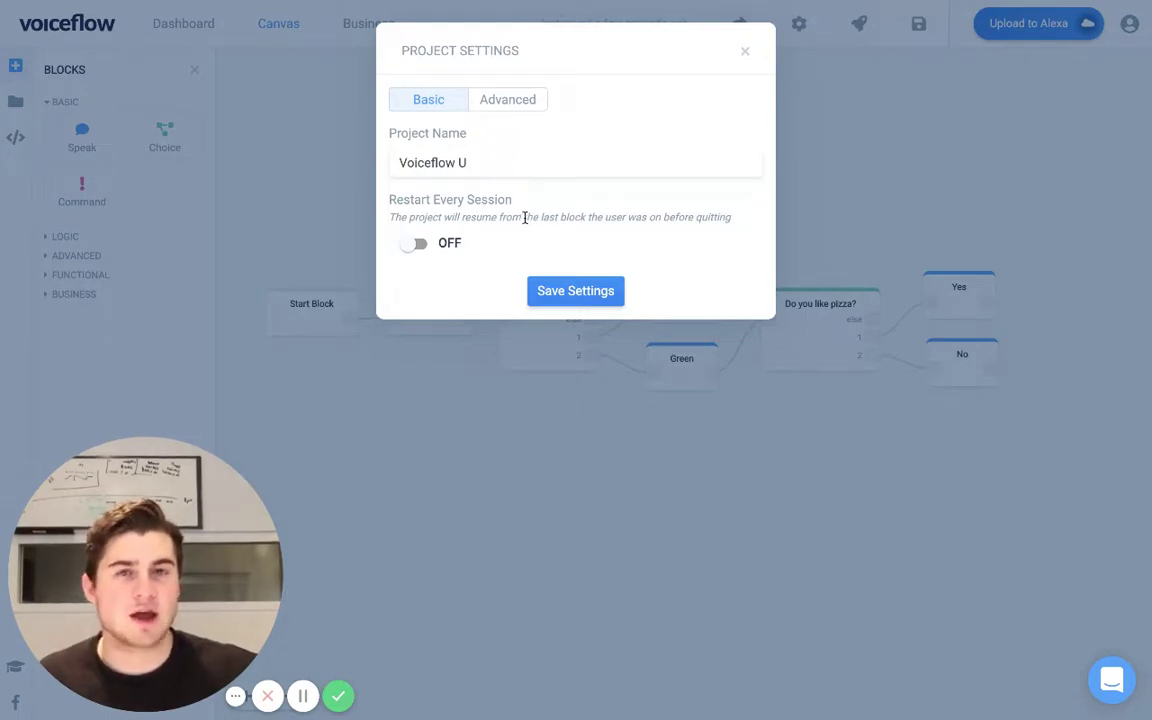
{"action": "left_click", "coordinate": [418, 245]}
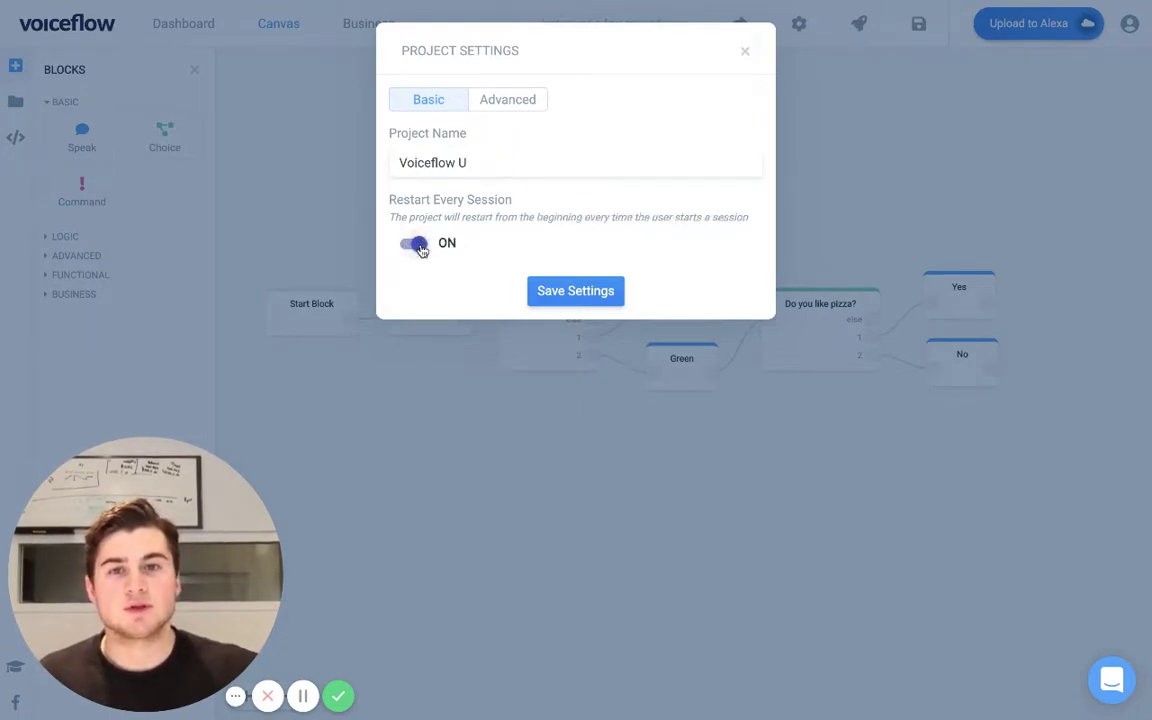
{"action": "left_click", "coordinate": [556, 292]}
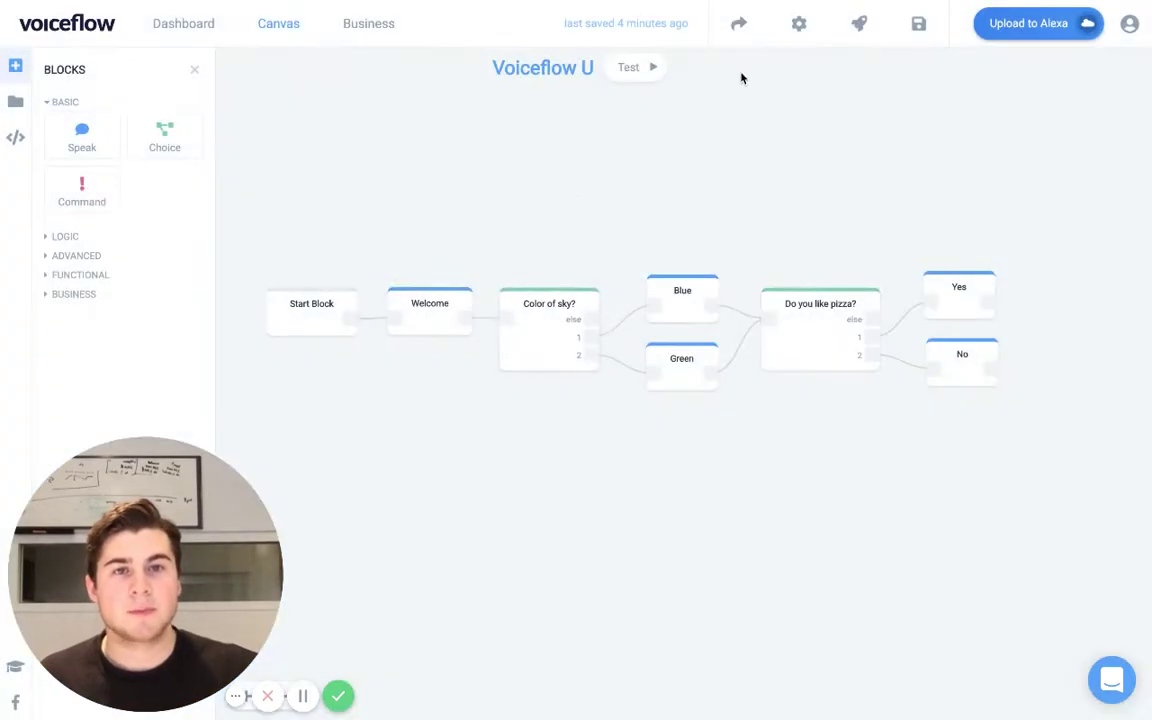
Turn off Restart Every Session in the project settings and show the advanced settings.
{"action": "left_click", "coordinate": [799, 28]}
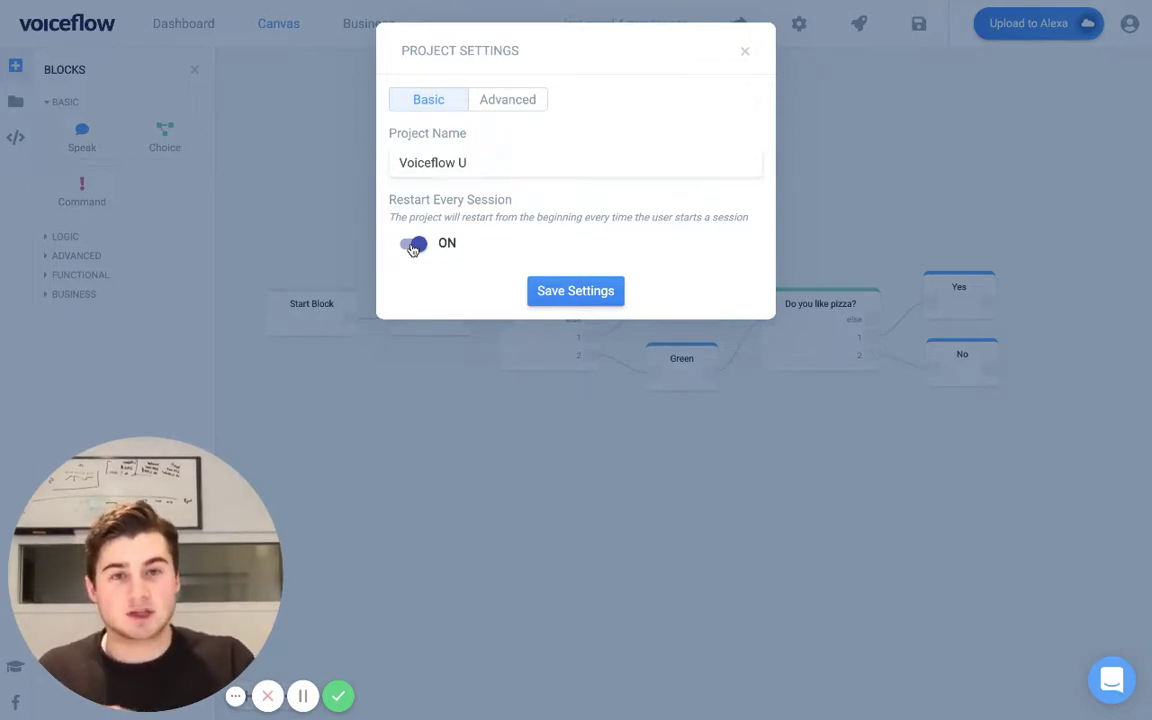
{"action": "left_click", "coordinate": [413, 246]}
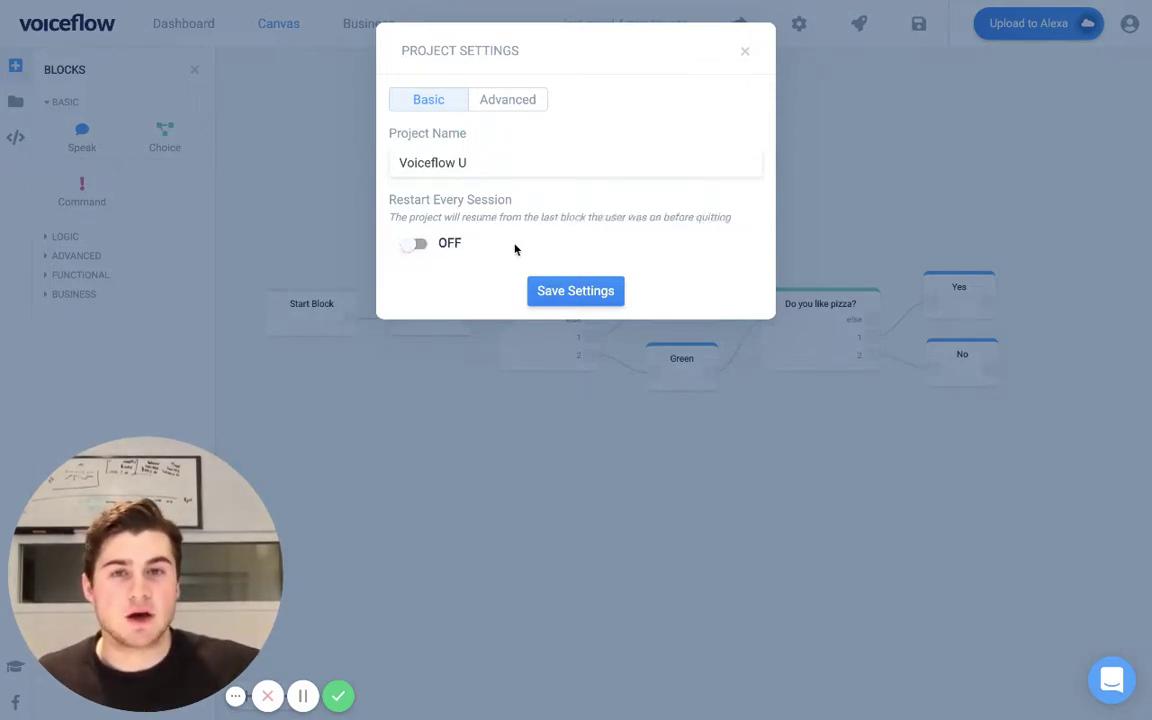
{"action": "left_click", "coordinate": [509, 102]}
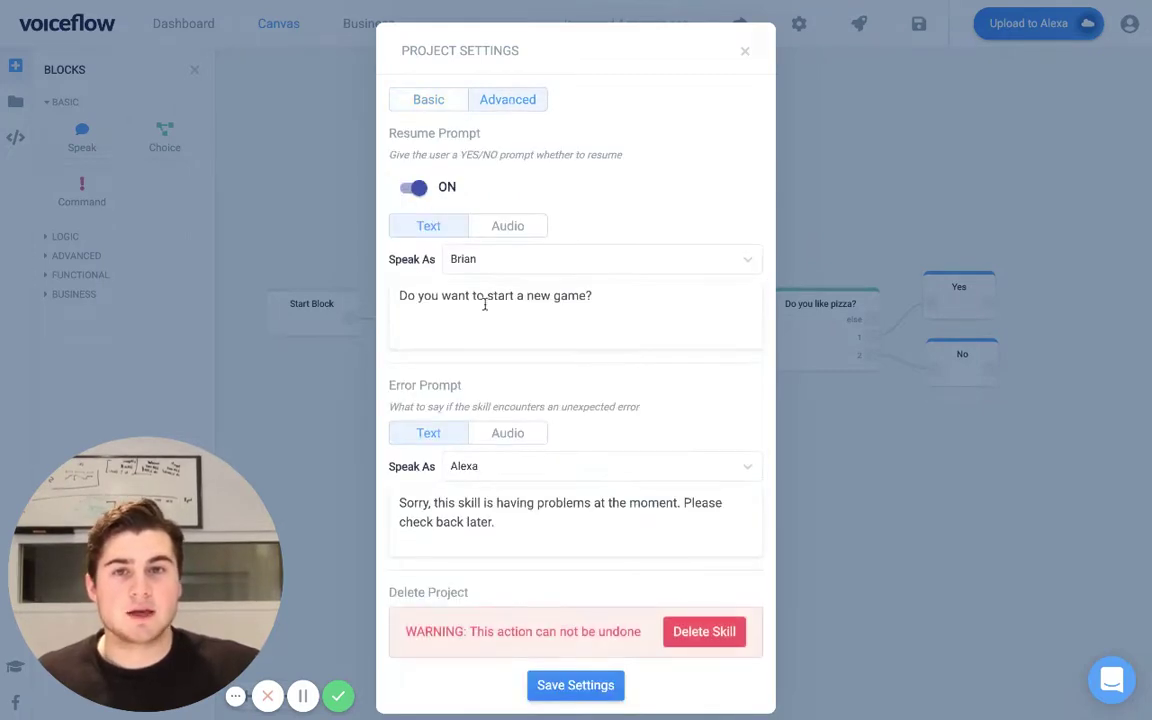
Toggle the Resume Prompt off and back on twice, leaving it enabled.
{"action": "left_click", "coordinate": [416, 189]}
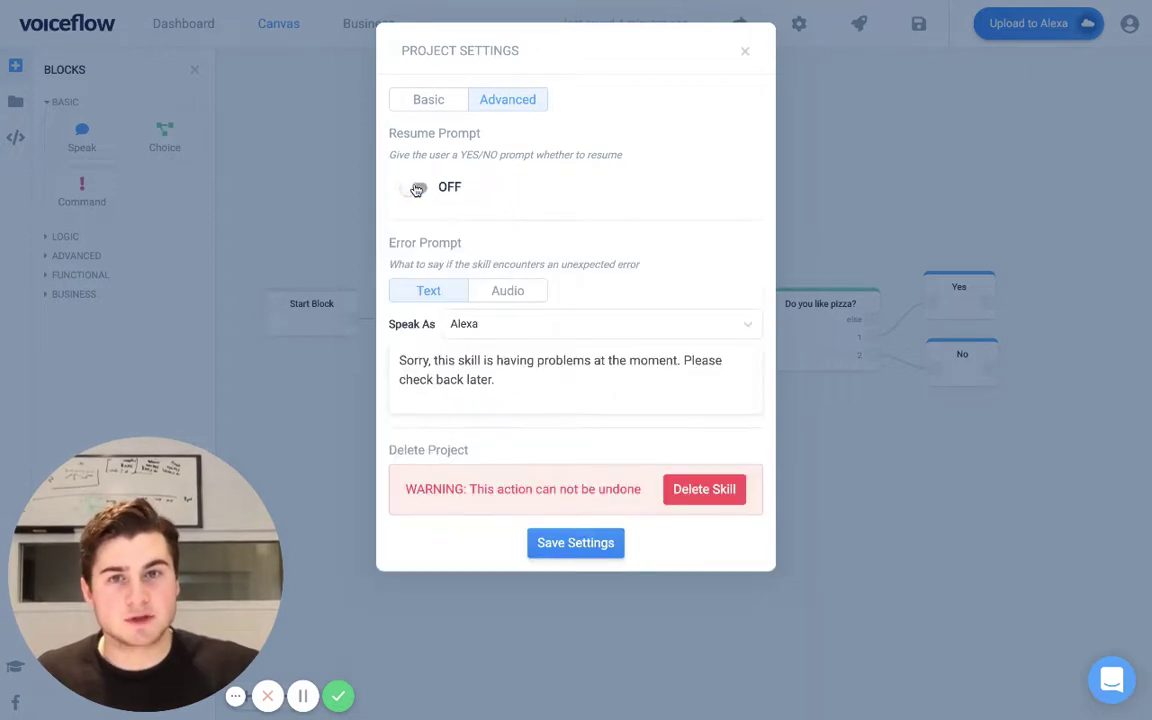
{"action": "left_click", "coordinate": [416, 189]}
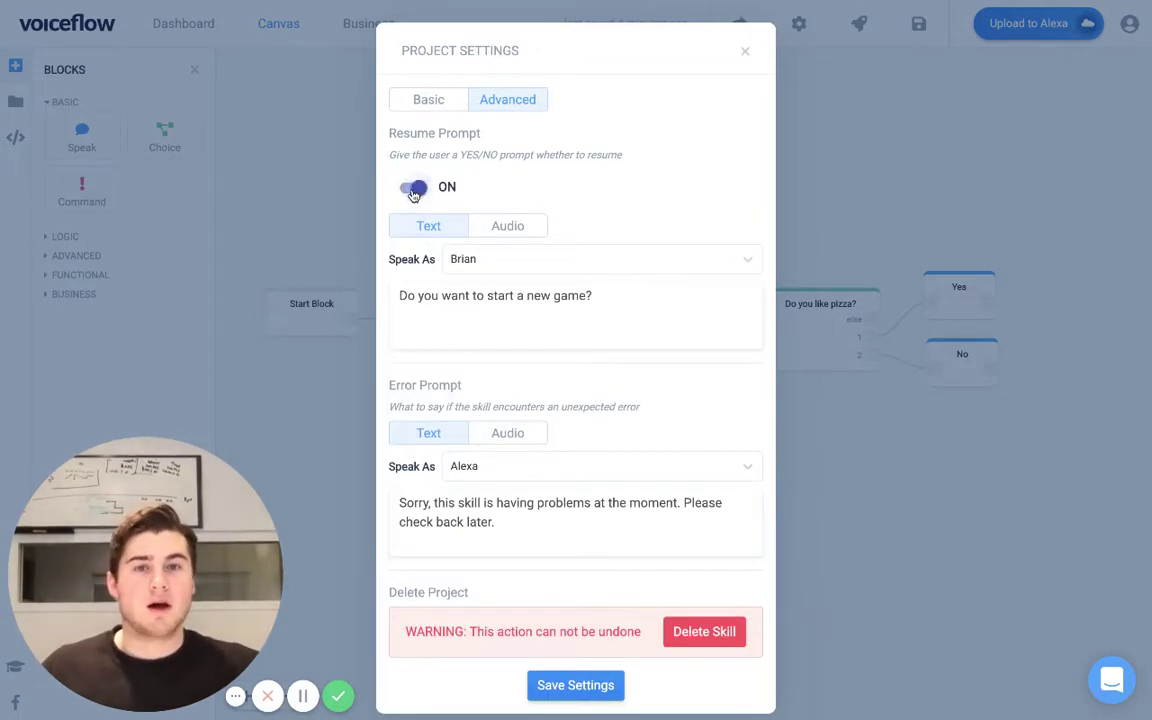
{"action": "left_click", "coordinate": [415, 189]}
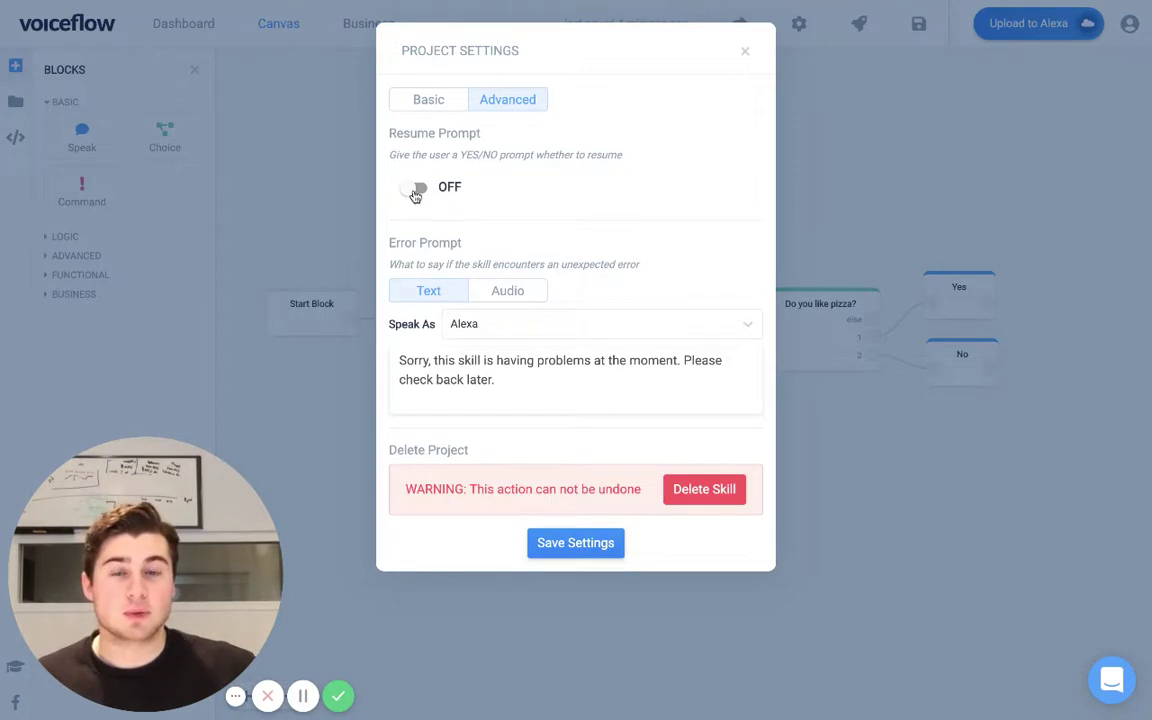
{"action": "left_click", "coordinate": [415, 190]}
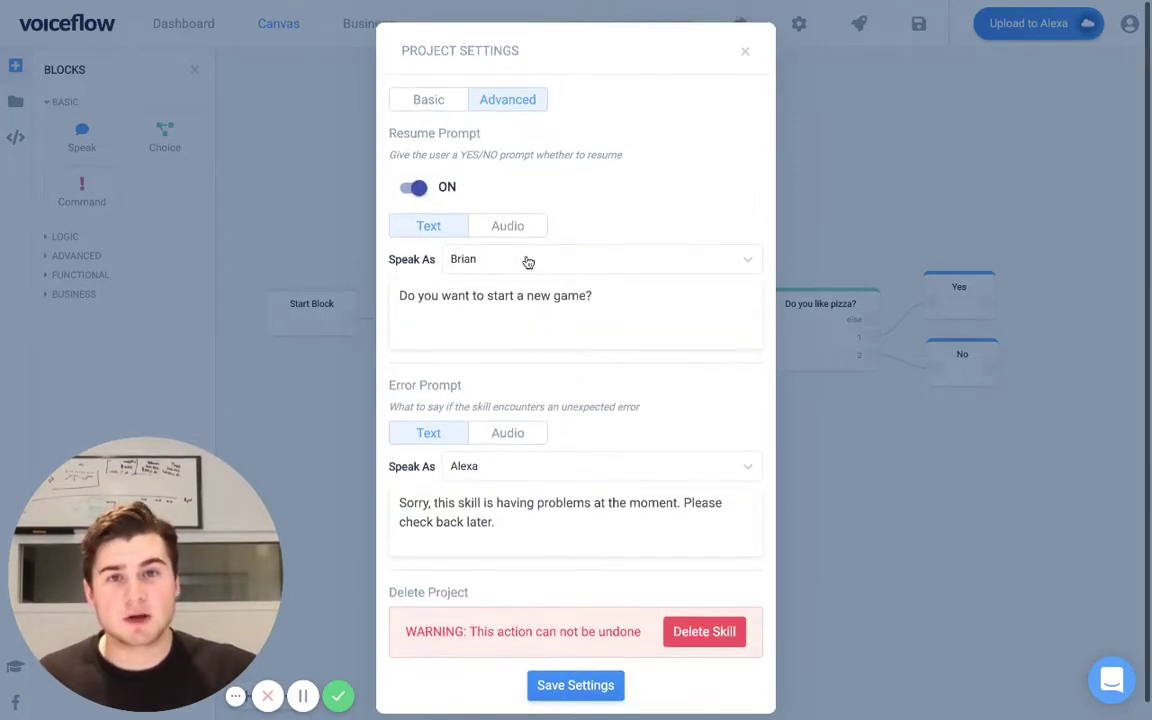
Switch the Resume Prompt to audio and back to text, and enter "Do you want to continue your existing story?" as its message.
{"action": "left_click", "coordinate": [491, 230]}
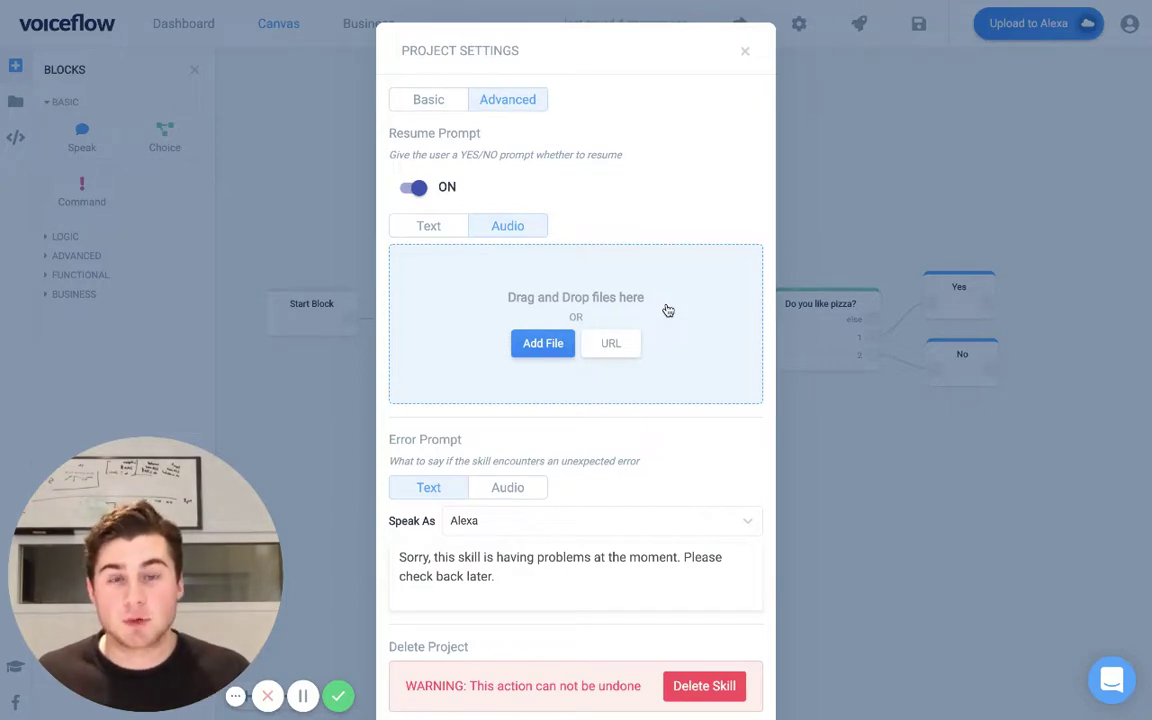
{"action": "left_click", "coordinate": [453, 235]}
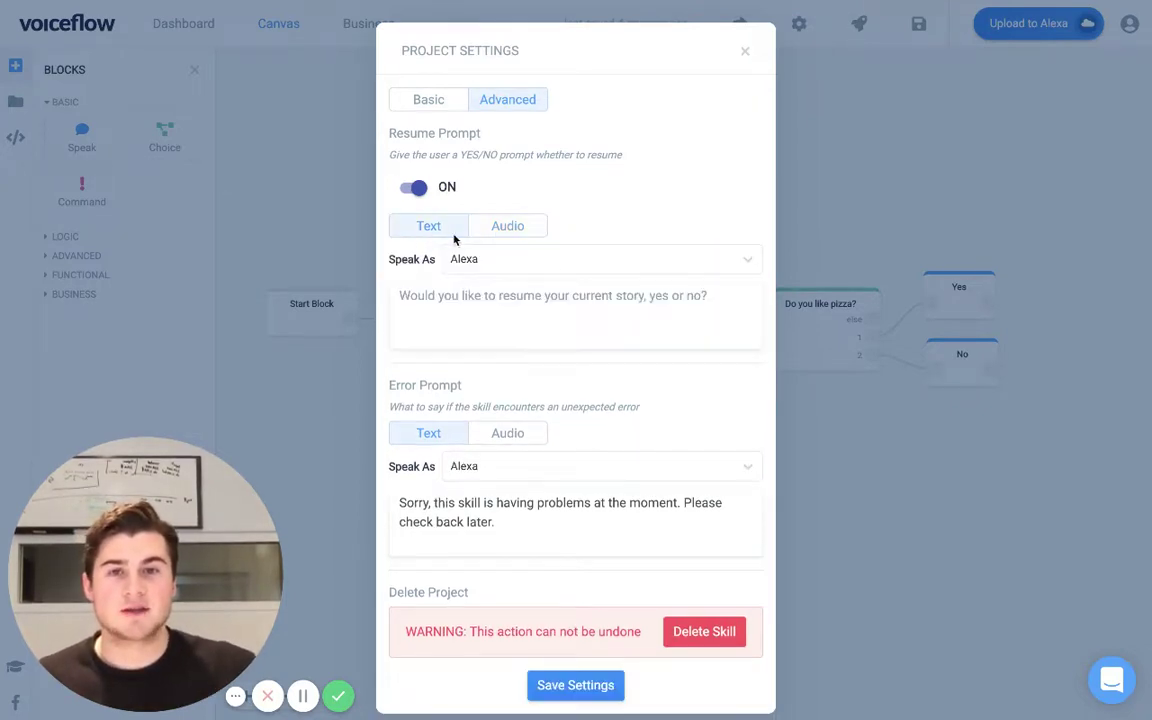
{"action": "left_click", "coordinate": [484, 285]}
{"action": "type", "text": "D"}
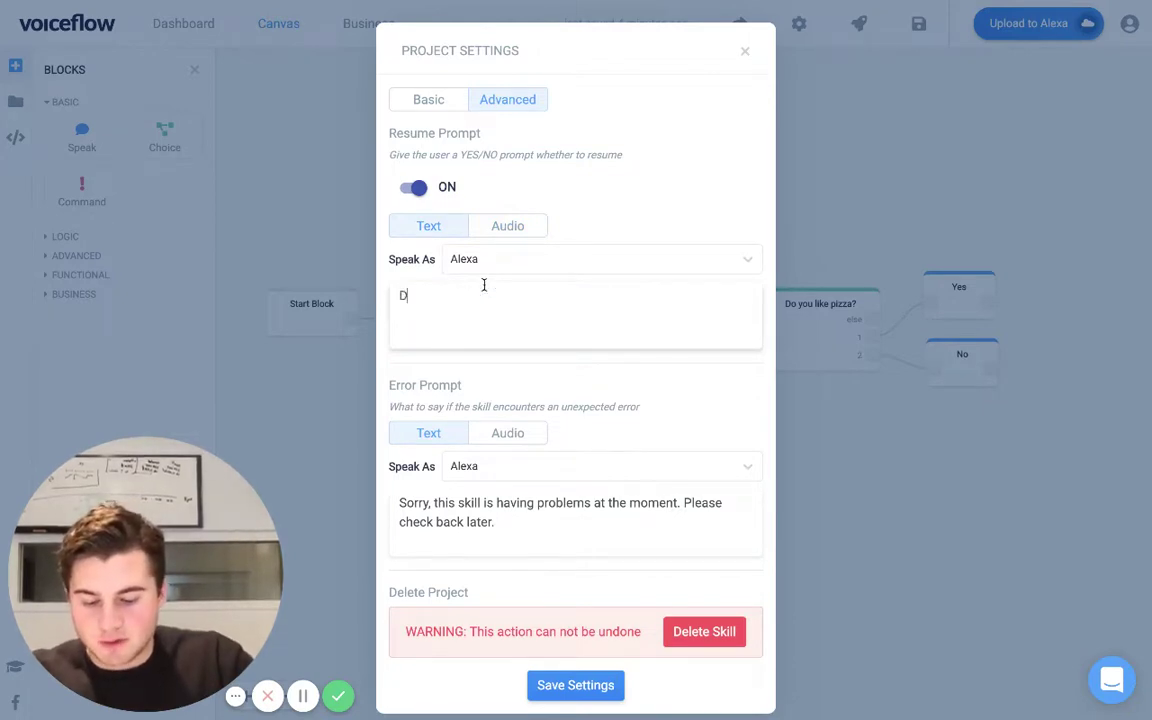
{"action": "type", "text": "o you want t"}
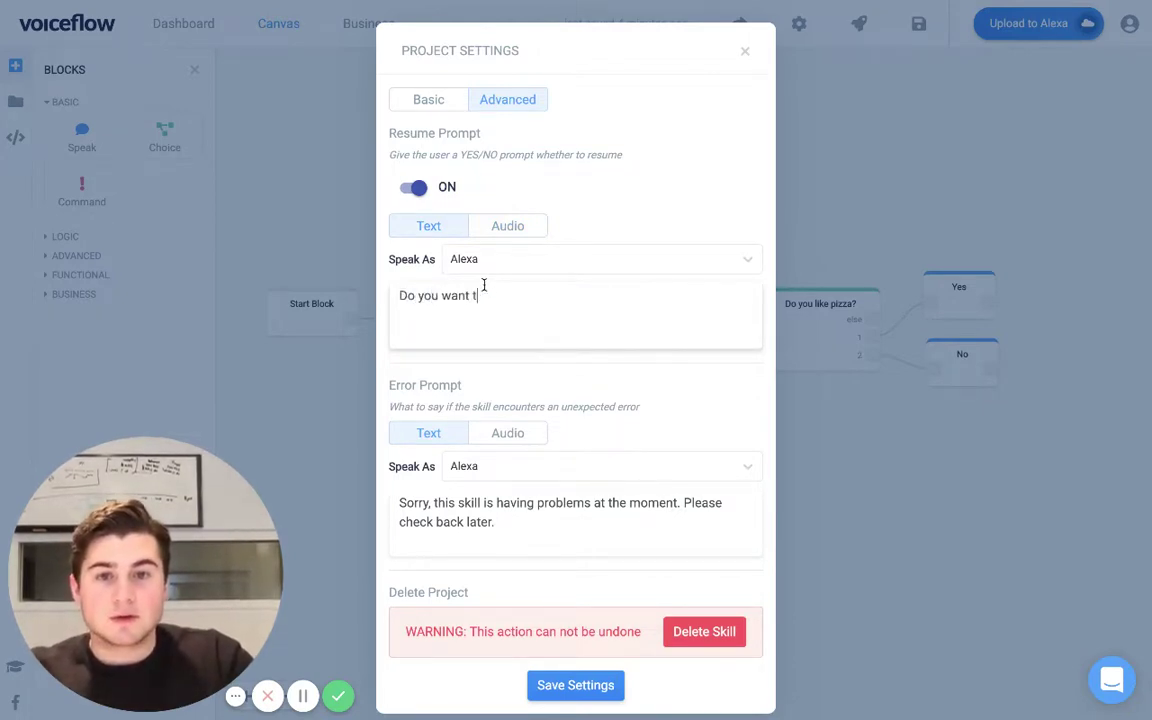
{"action": "type", "text": "o continue yo"}
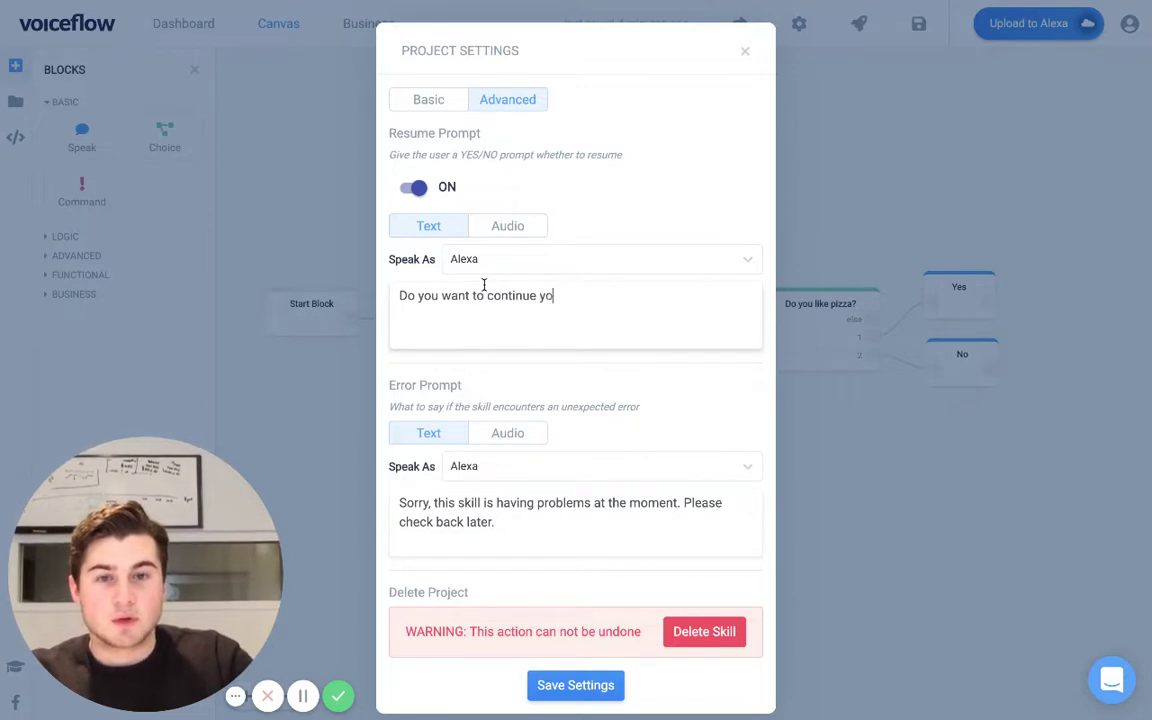
{"action": "type", "text": "ur existing story?"}
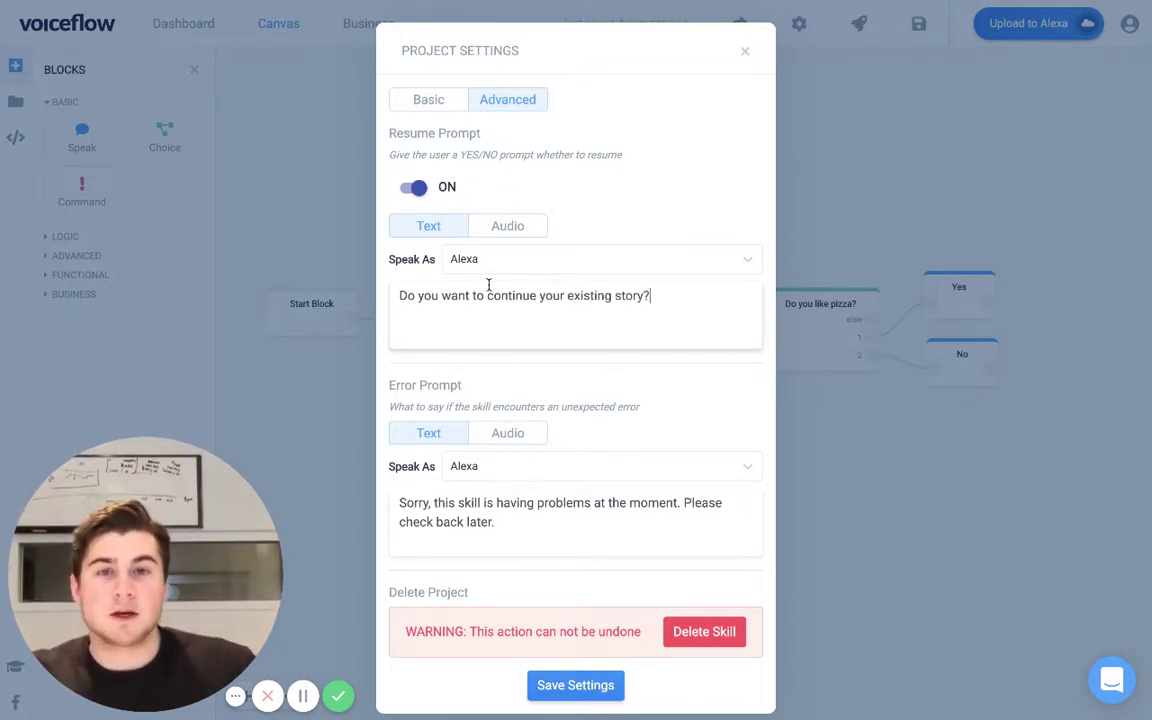
Set the Resume Prompt's speaking voice to Brian and save the project settings.
{"action": "left_click", "coordinate": [525, 267]}
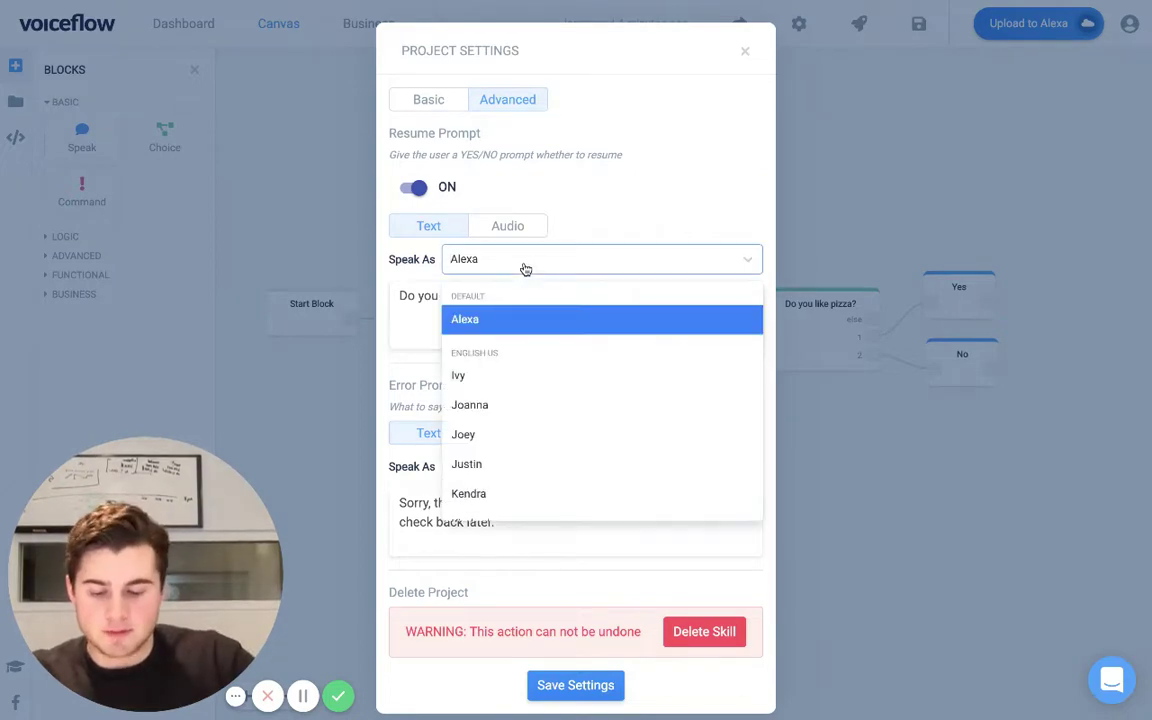
{"action": "type", "text": "bria"}
{"action": "left_click", "coordinate": [522, 318]}
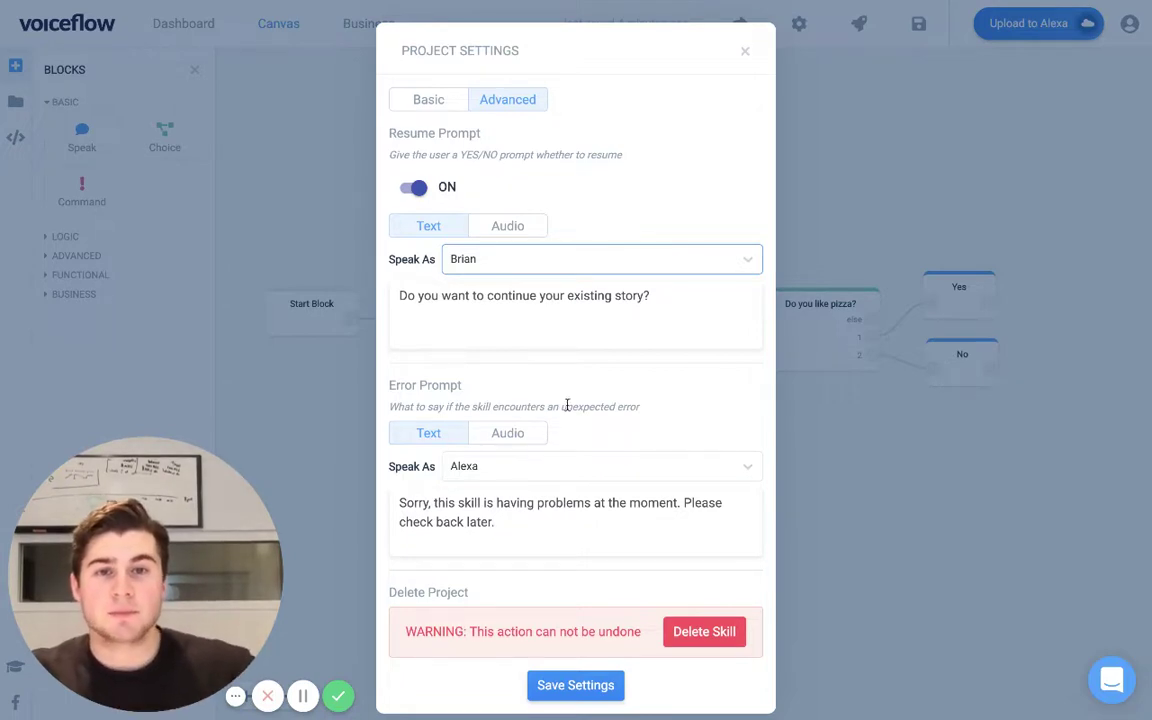
{"action": "scroll", "coordinate": [566, 410], "scroll_direction": "down", "scroll_amount": 1}
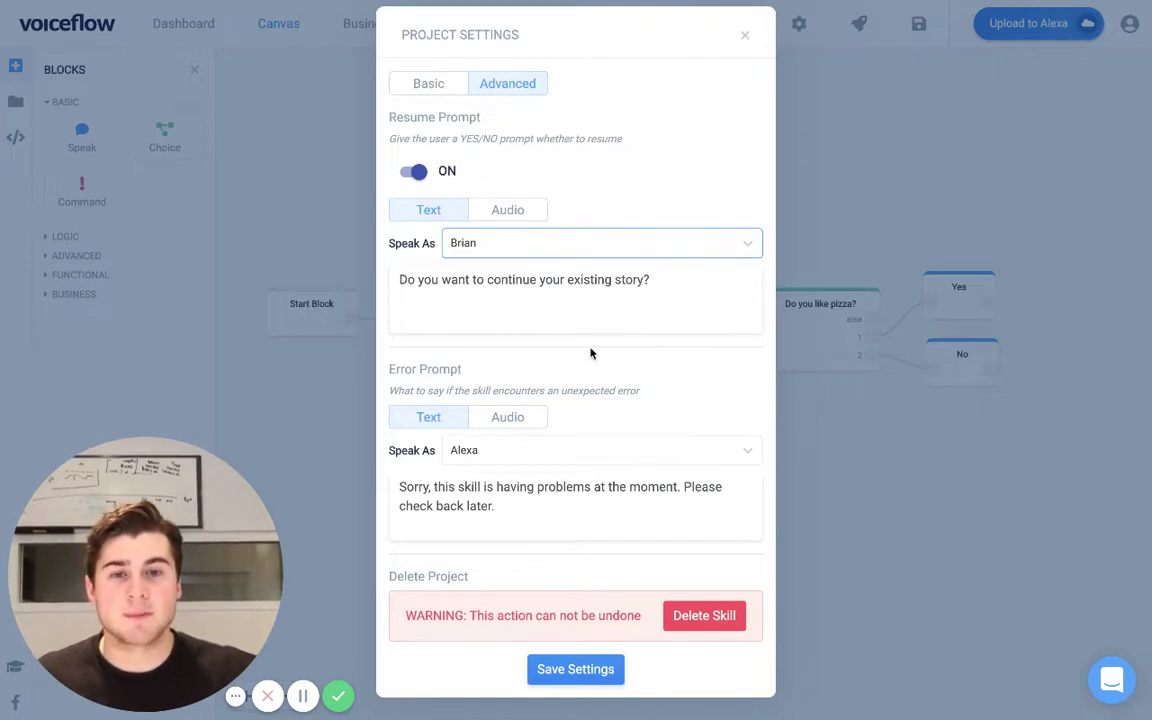
{"action": "left_click", "coordinate": [571, 672]}
{"action": "left_click_drag", "start_coordinate": [703, 525], "coordinate": [695, 527]}
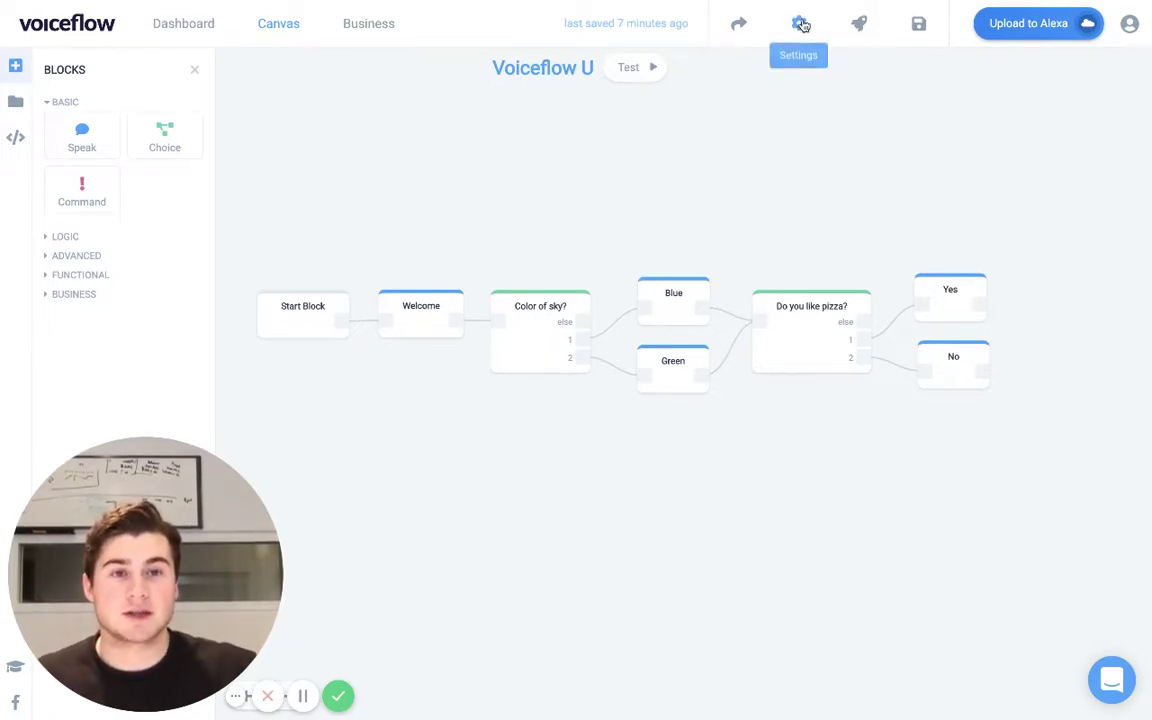
{"action": "scroll", "coordinate": [740, 190], "scroll_direction": "down", "scroll_amount": 3}
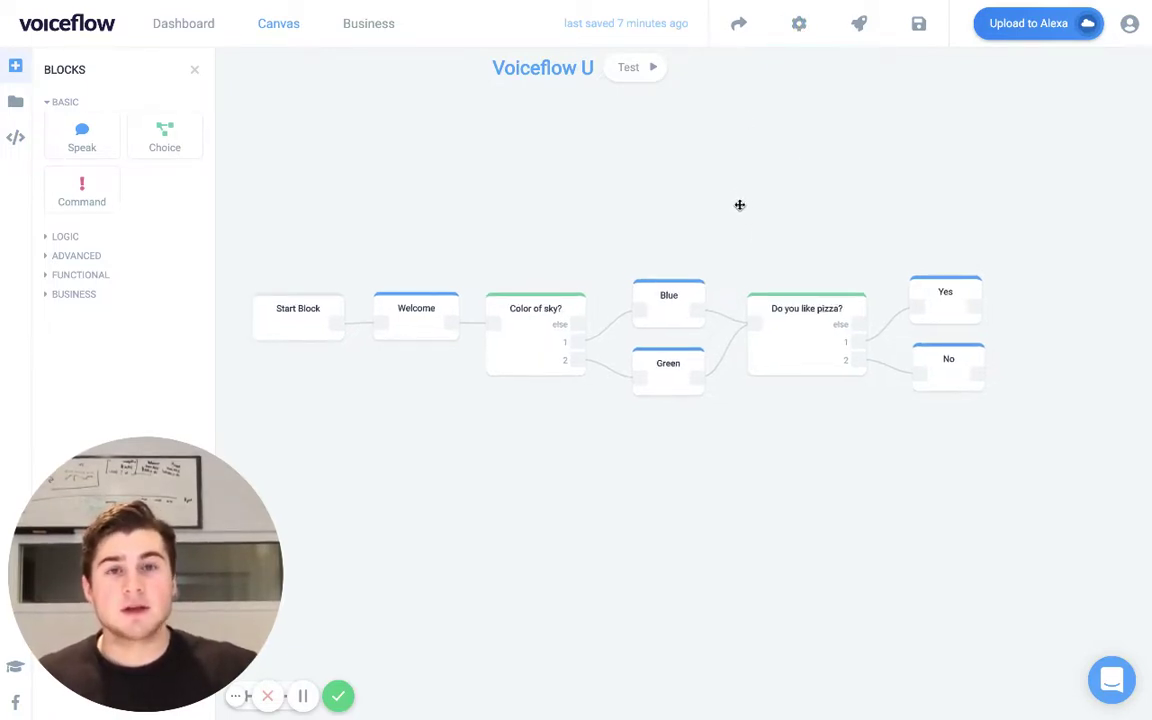
{"action": "left_click_drag", "start_coordinate": [740, 205], "coordinate": [741, 212]}
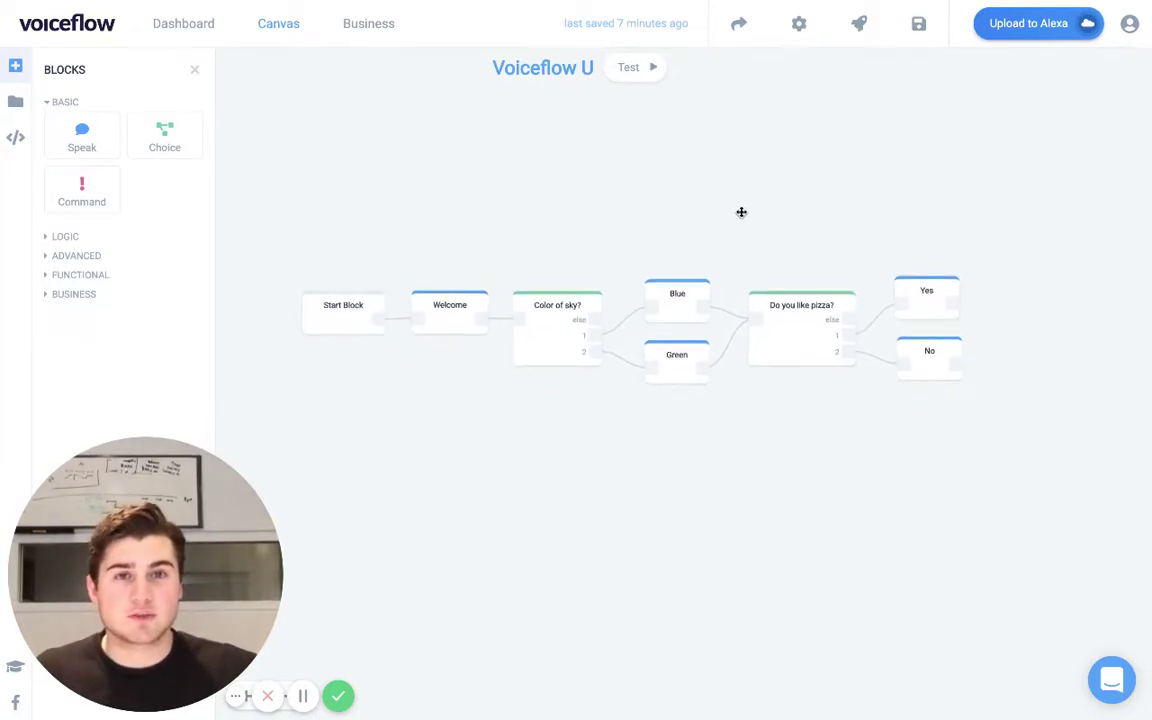
{"action": "scroll", "coordinate": [741, 212], "scroll_direction": "up", "scroll_amount": 1}
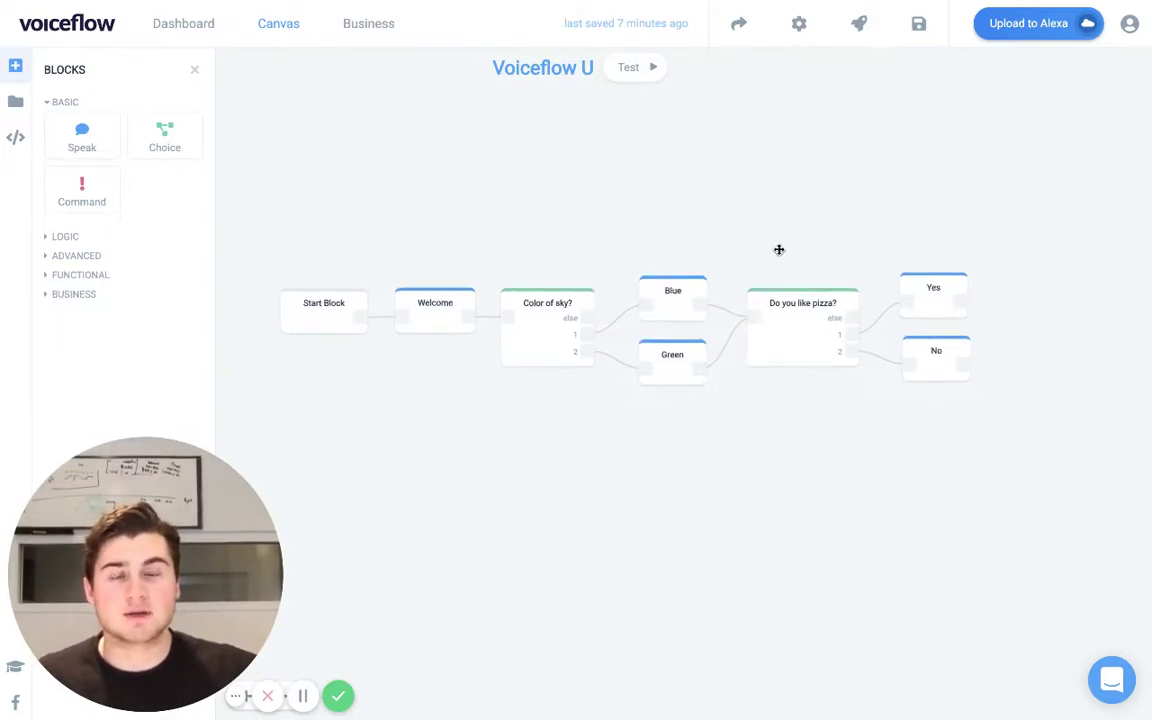
{"action": "scroll", "coordinate": [782, 249], "scroll_direction": "down", "scroll_amount": 1}
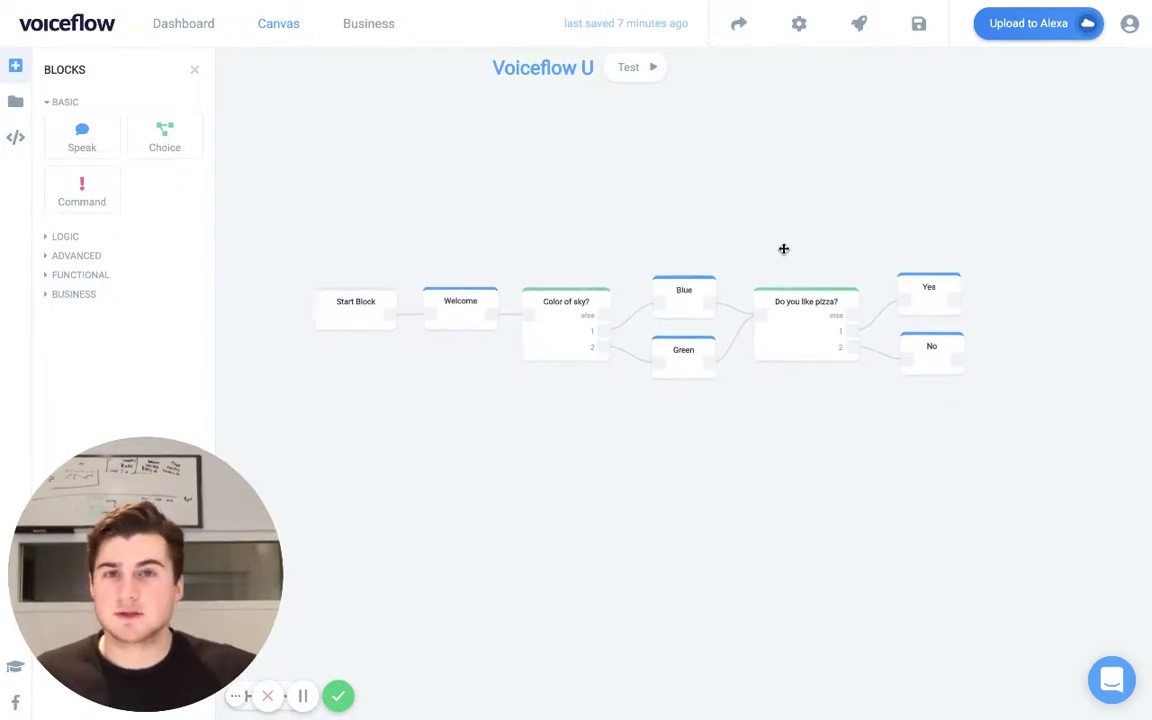